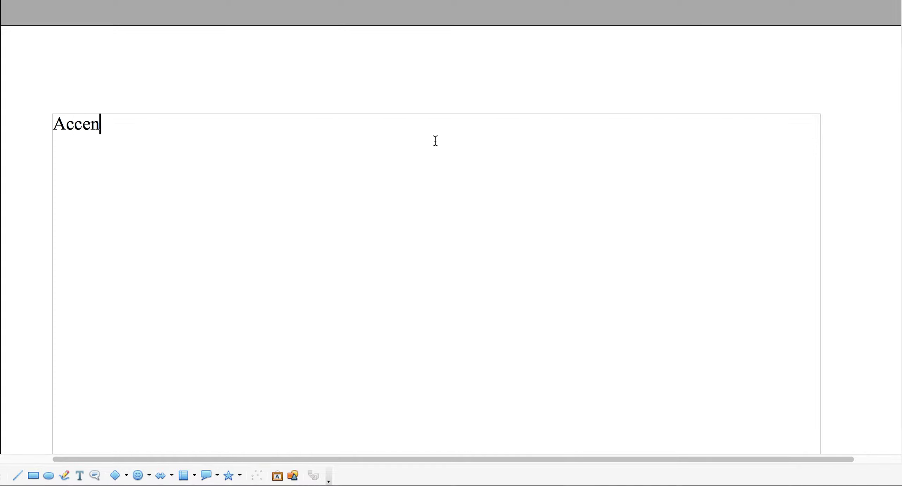
Type the title 'Accent Reduction' centred in bold, italic and underline.
text(duction)
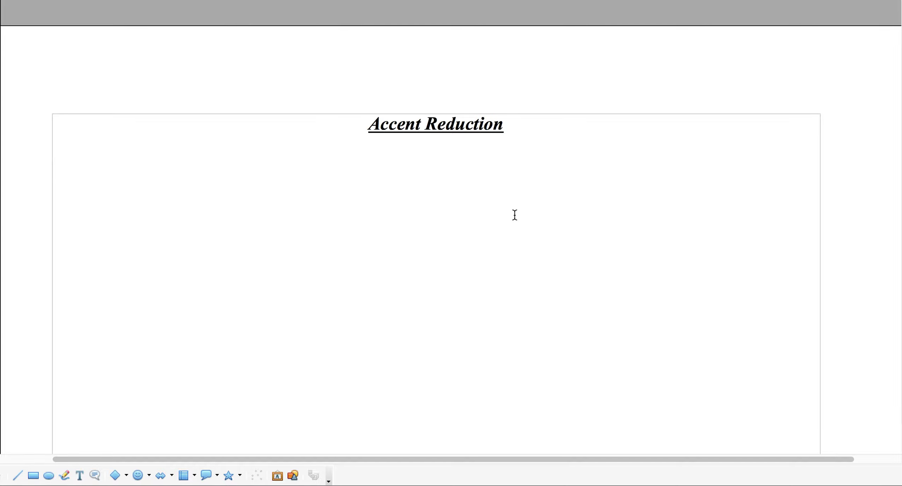
Begin the intro sentence with 'Every single word has 1 syl'.
text(Every sing)
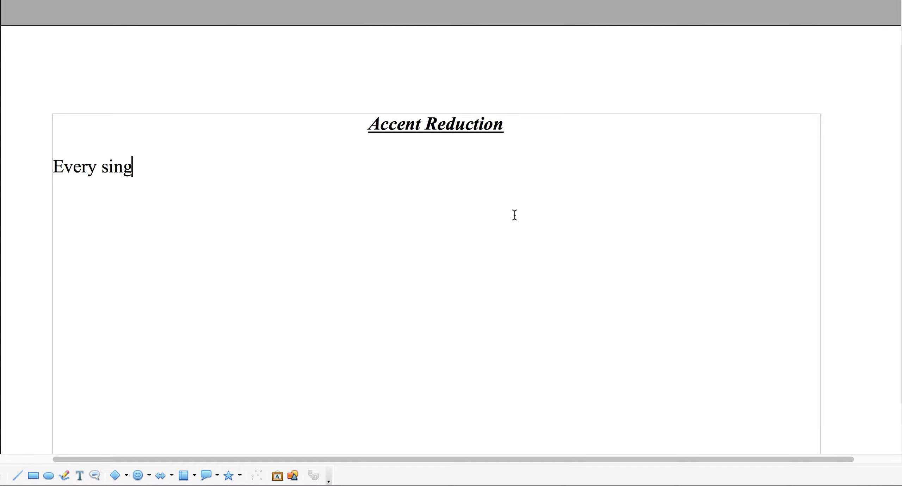
text(le word has)
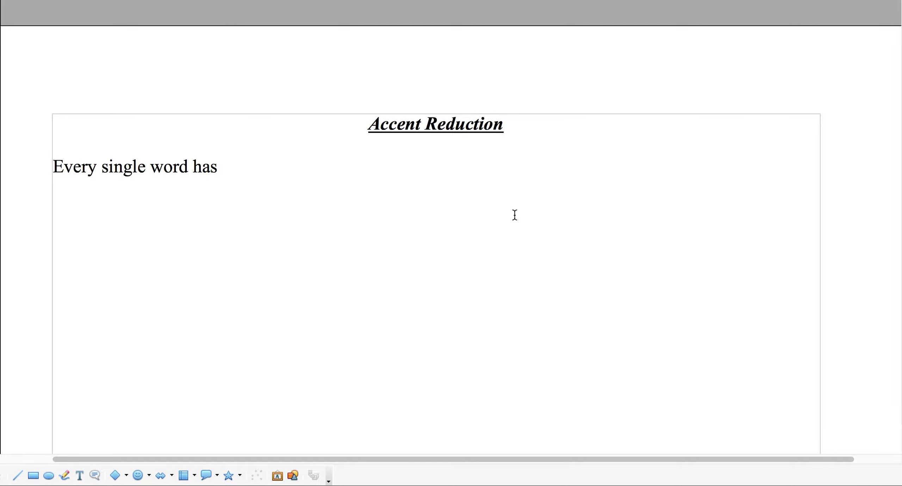
text( 1 )
text(syl)
Finish the sentence as 'Every single word has 1 syllable that is EMPHASIZED.' and start a new line.
key(BackSpace)
text(llab)
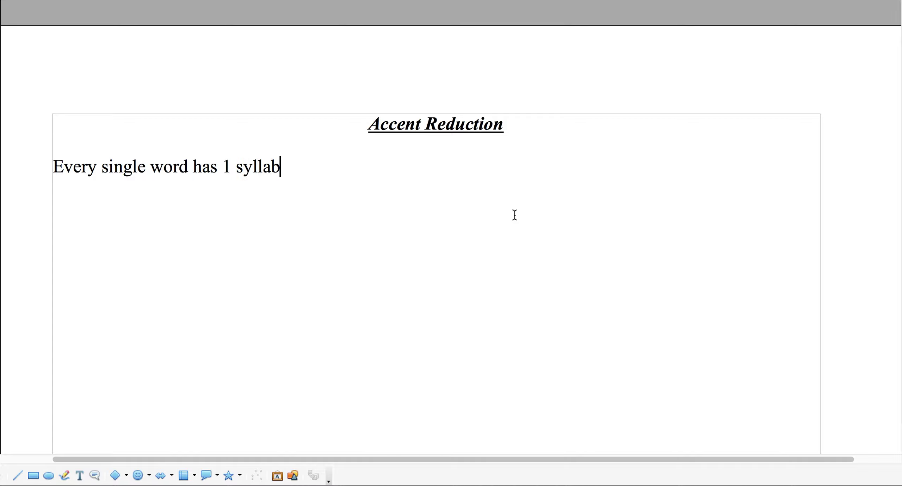
text(le that is )
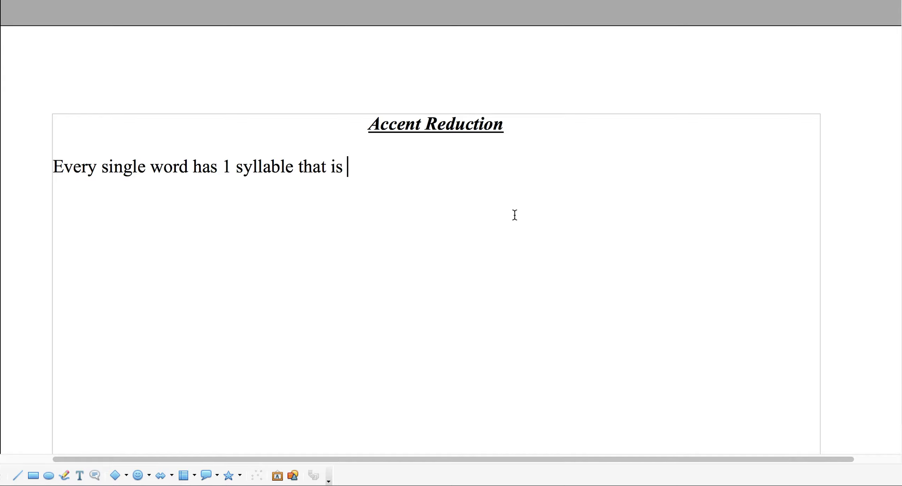
text(EMPHASIZ)
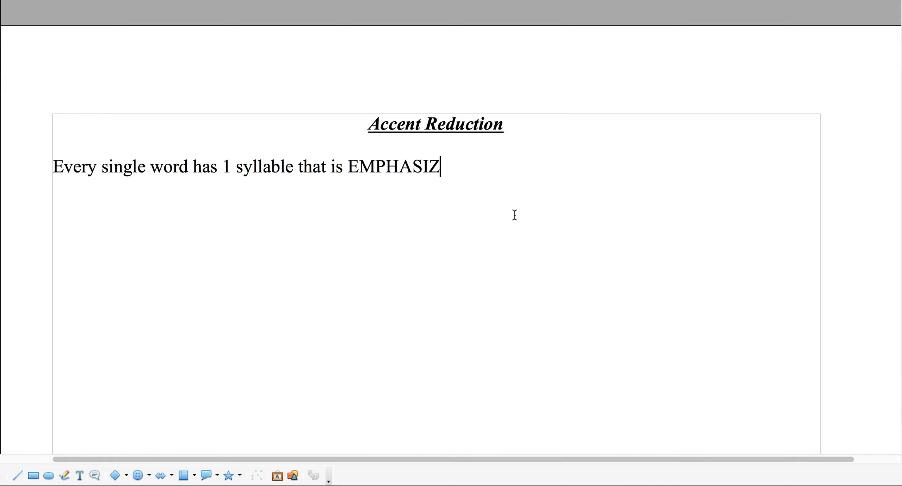
text(ED.)
key(Return)
Type a stray 'DO', then delete it again.
text(DO)
key(Right)
key(Right)
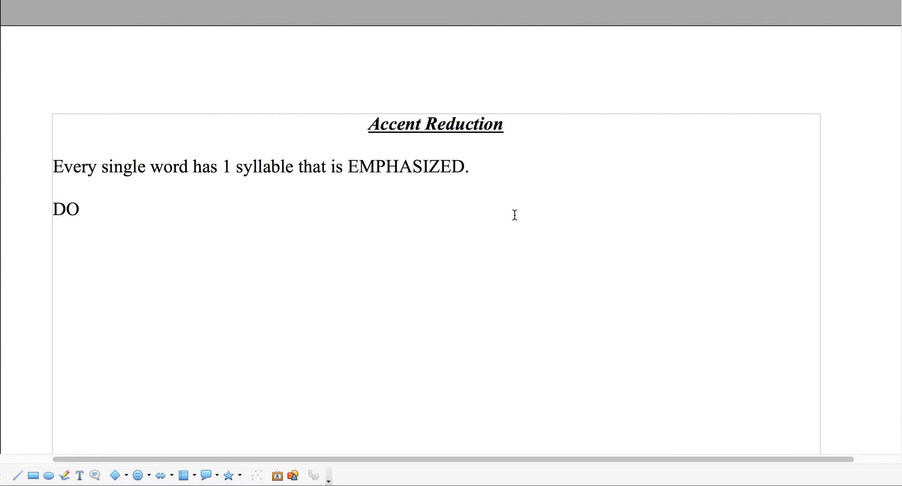
key(BackSpace)
key(BackSpace)
Append ' & Mastering the American Accent' to the title, fixing typos along the way.
click(504, 122)
text(&)
key(BackSpace)
key(BackSpace)
key(BackSpace)
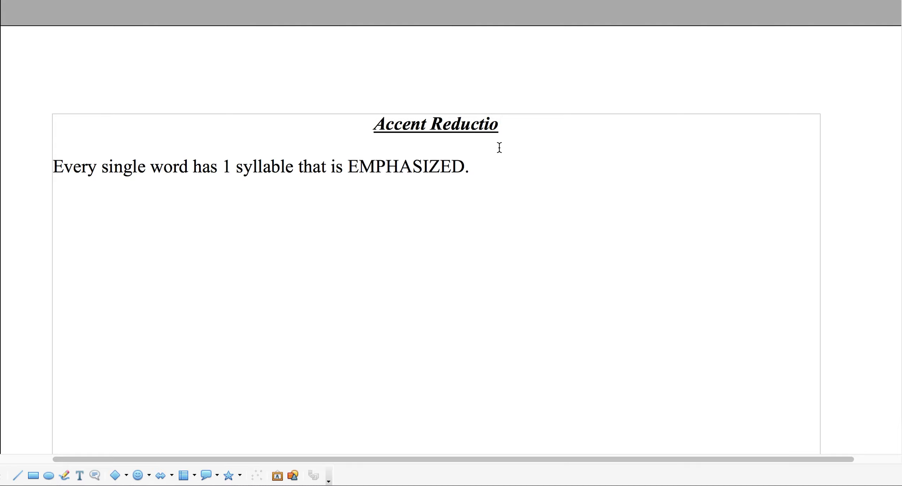
text(n *)
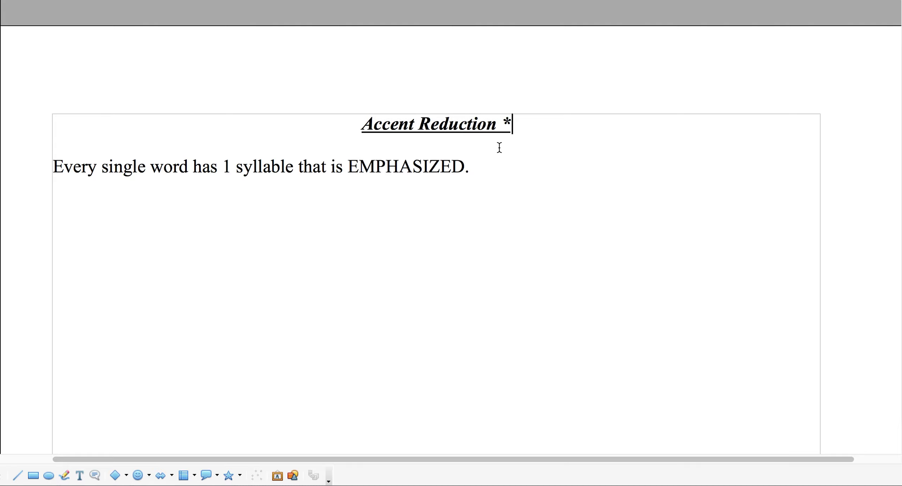
key(BackSpace)
text(& )
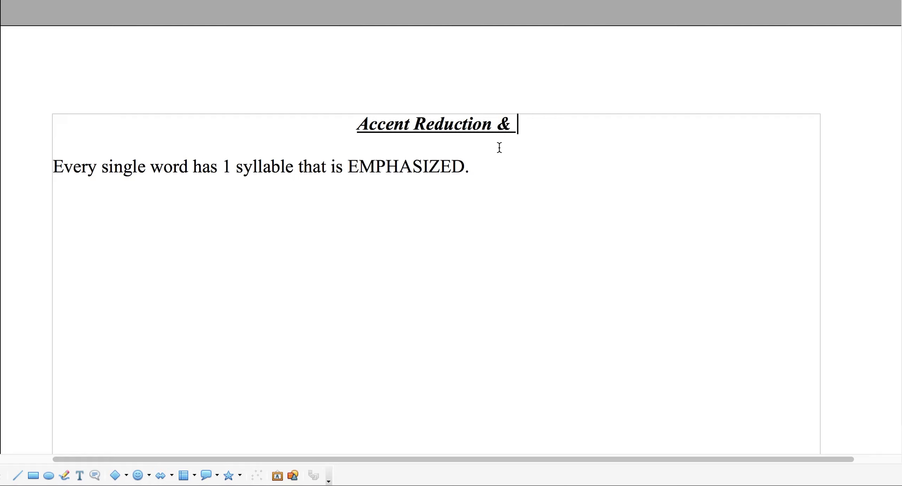
text(Mastering )
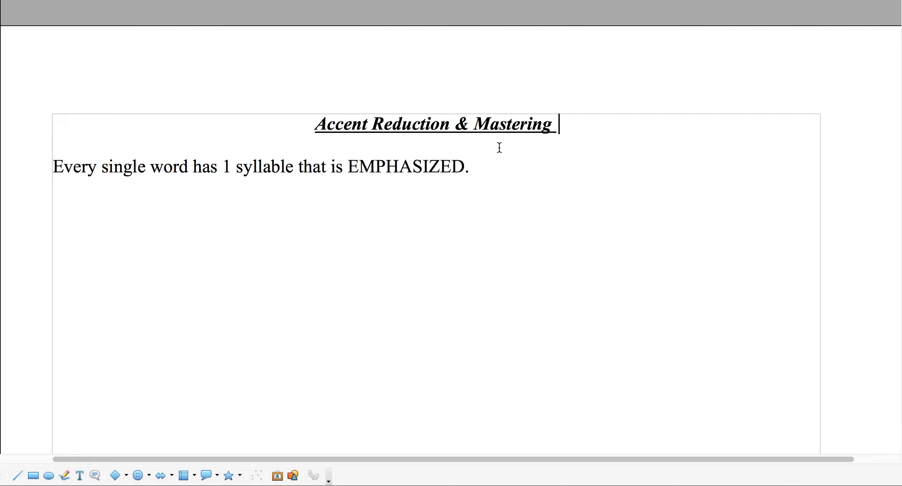
text(the Americn)
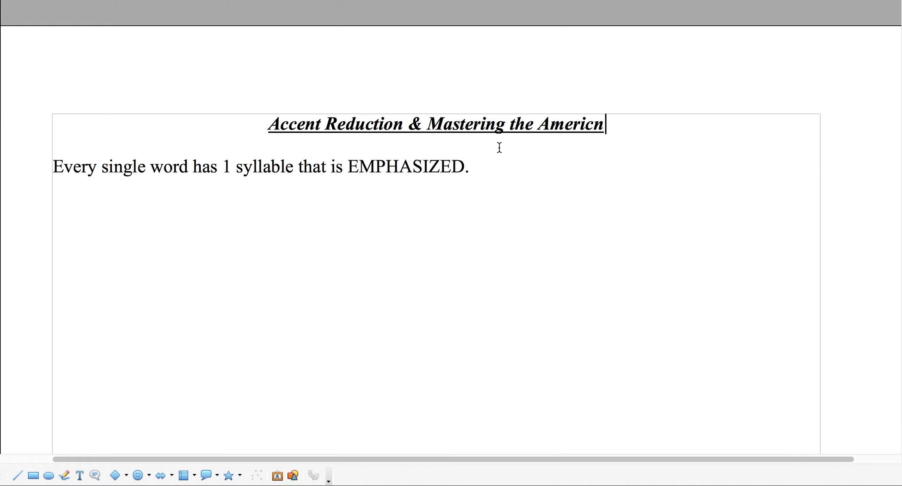
key(BackSpace)
text(an Accent)
Start the word list below the intro sentence with 'E/very'.
key(Down)
key(Down)
key(Down)
key(Return)
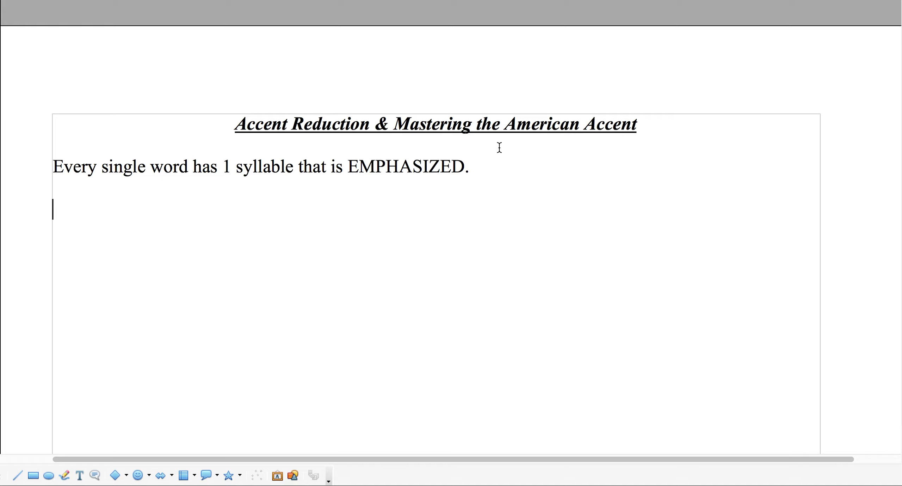
text(E/very)
Bold the E in E/very, then add sin/gle with sin in bold.
key(Left)
key(Left)
key(Left)
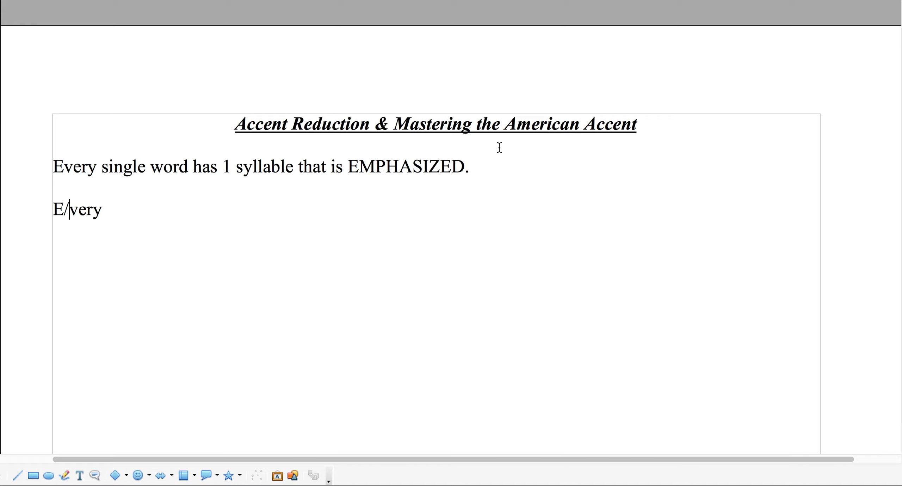
drag(64, 207, 52, 209)
key(ctrl+b)
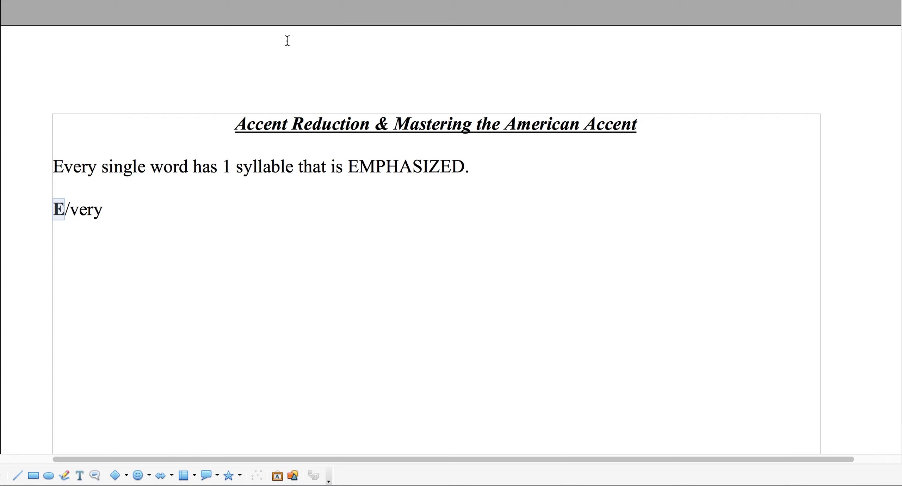
click(133, 210)
key(Return)
text(sin/gle)
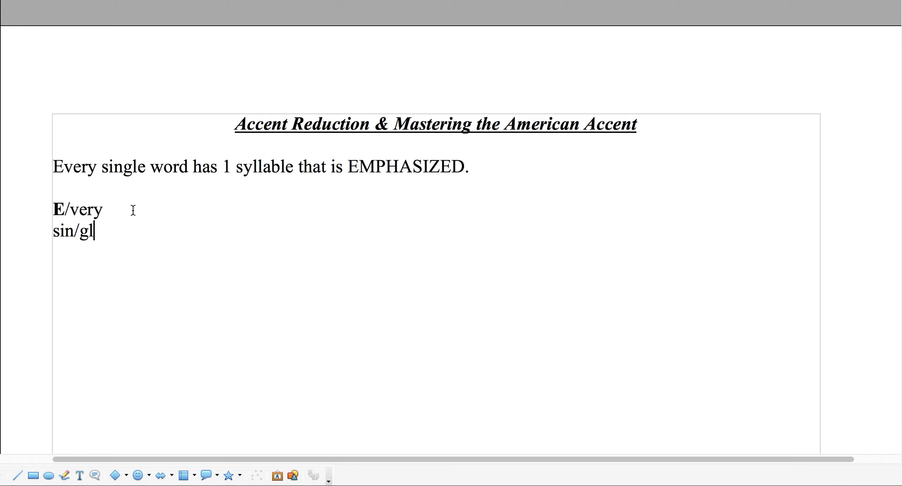
double_click(63, 231)
key(ctrl+b)
click(141, 227)
key(Return)
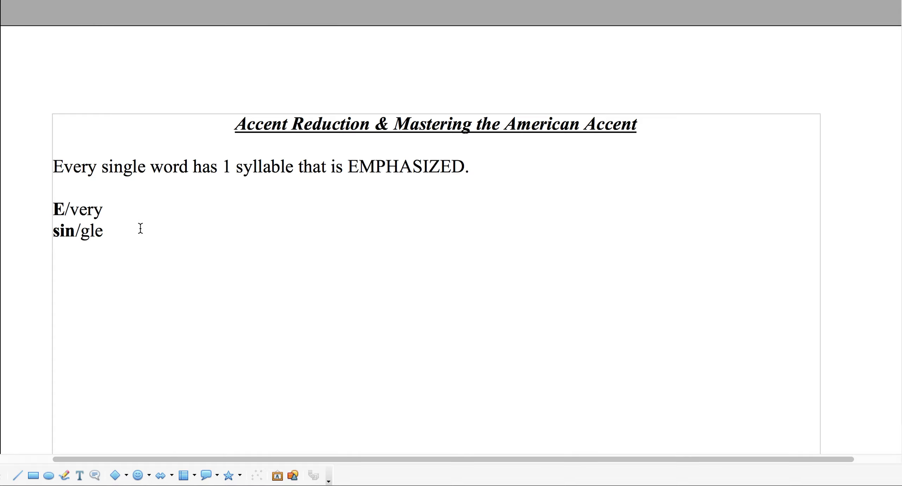
Add syl/lable to the list with its stressed syllable syl in bold.
text(syl/l)
key(BackSpace)
key(BackSpace)
text(/a)
key(BackSpace)
text(lable)
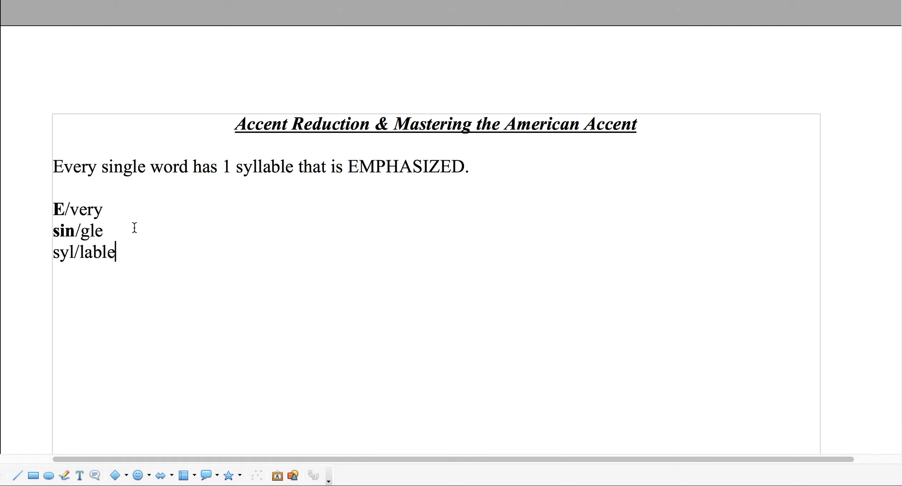
click(73, 251)
drag(73, 251, 54, 252)
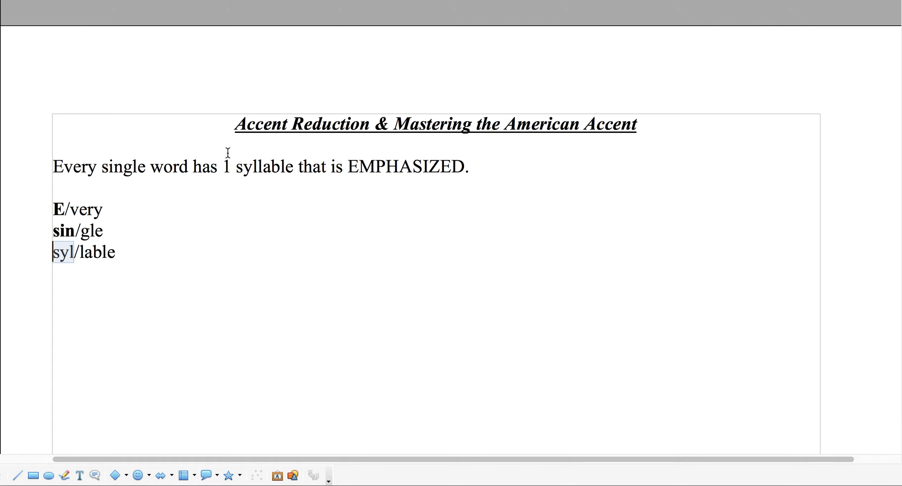
key(ctrl+b)
click(132, 250)
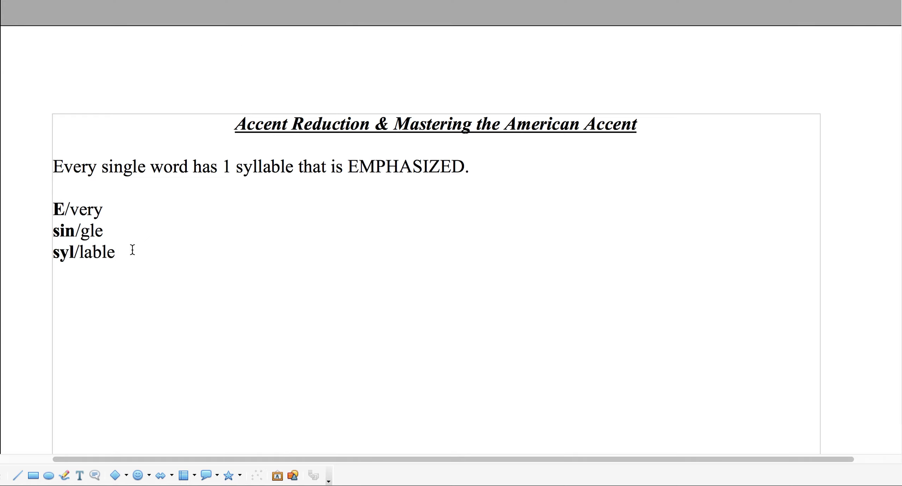
key(Return)
Add em/phasized with em in bold, then type ac/cent on the next line.
text(em/ph)
text(asized)
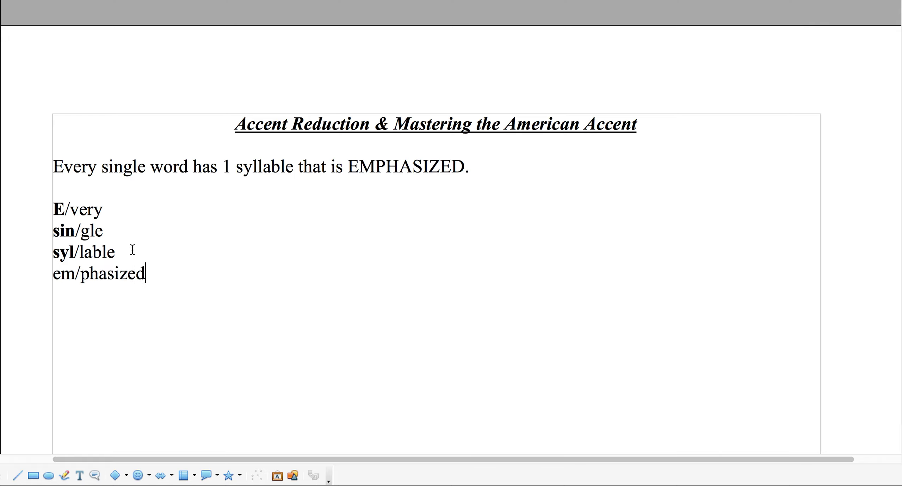
drag(74, 277, 53, 275)
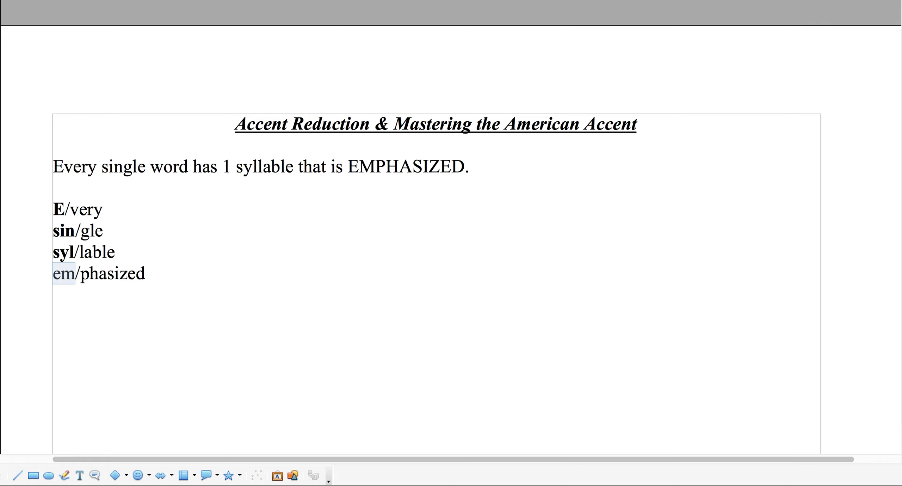
key(ctrl+b)
key(End)
key(Return)
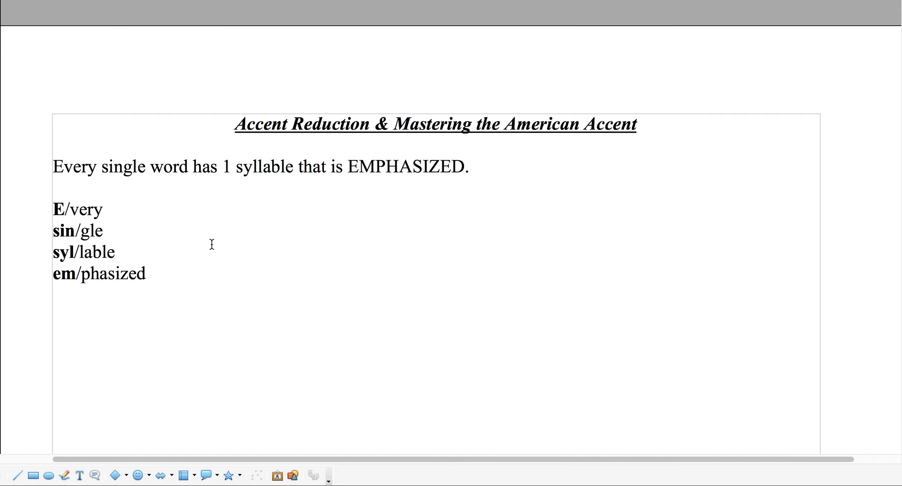
text(ac/cent)
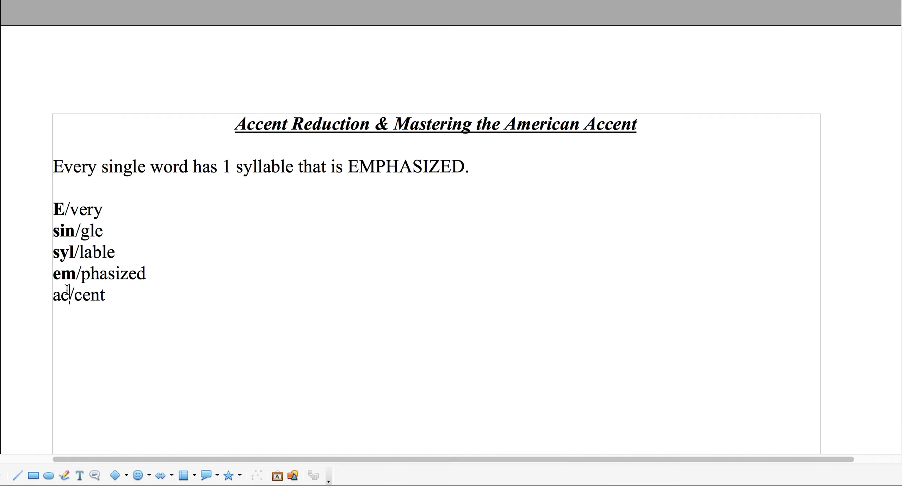
Bold the stressed syllable ac in ac/cent and start a new line.
drag(70, 295, 53, 296)
key(ctrl+b)
click(158, 296)
key(Return)
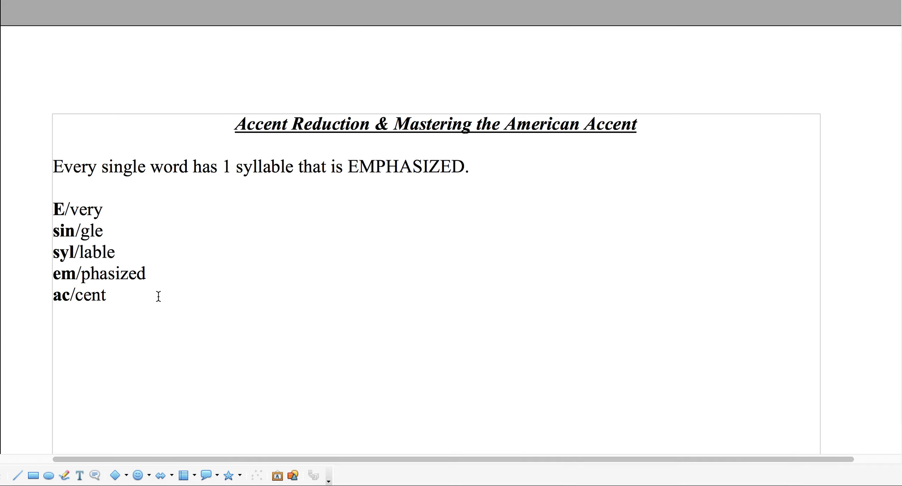
Add re/duc/tion with the syllable duc in bold.
text(re/duc.)
key(BackSpace)
text(/tion)
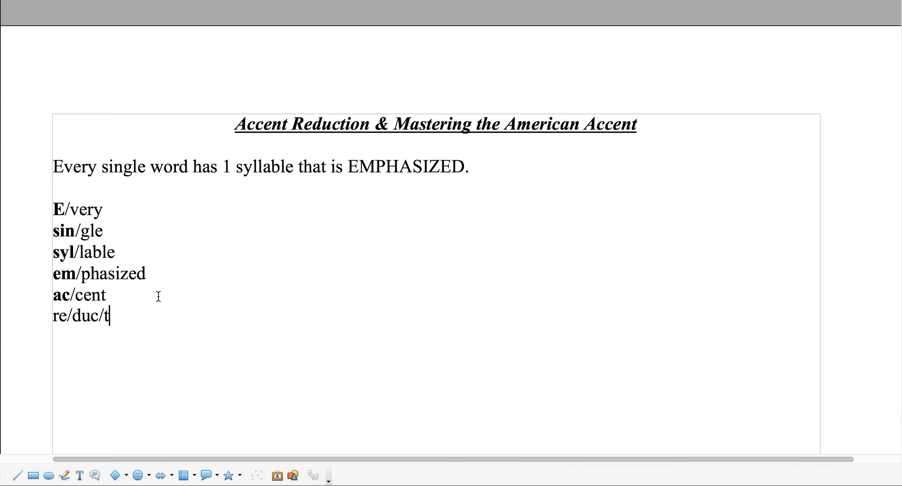
drag(99, 315, 72, 318)
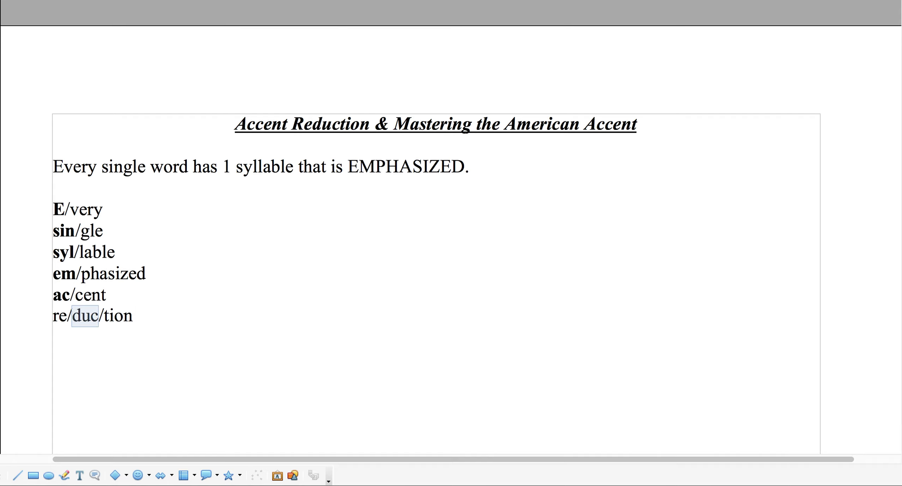
key(ctrl+b)
click(148, 315)
key(Return)
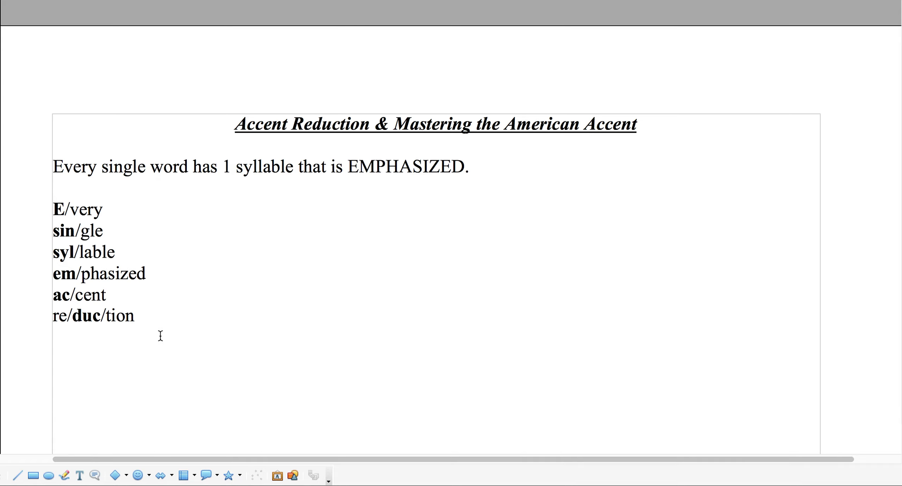
Add mas/tering with mas in bold, then type 'American' on the next line.
text(mastering)
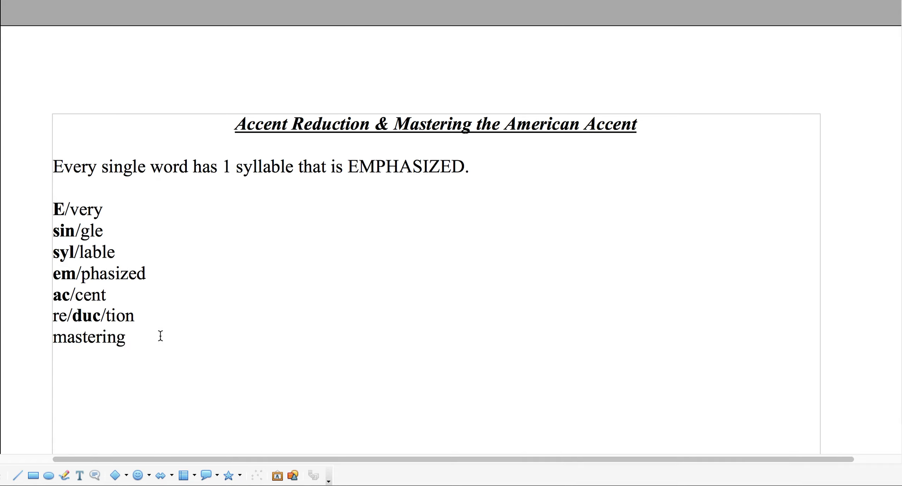
key(Left)
key(Left)
key(Left)
key(Right)
text(/)
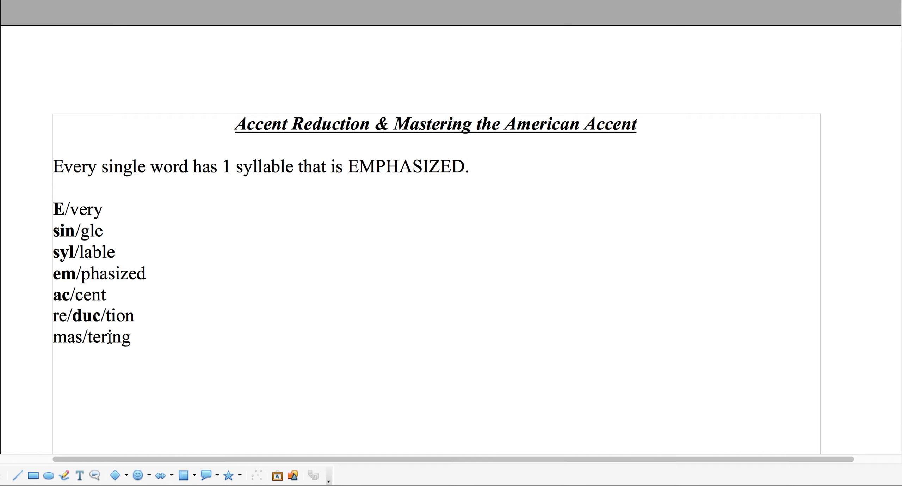
drag(79, 337, 50, 336)
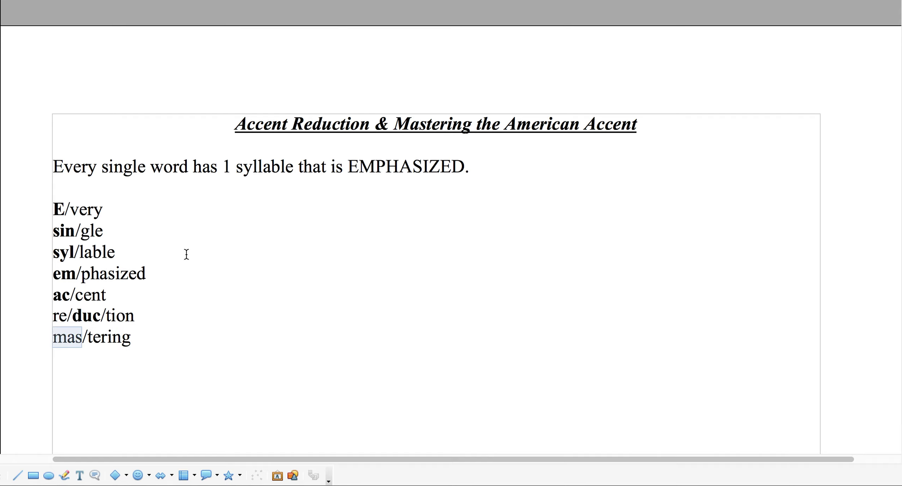
key(ctrl+b)
click(149, 337)
key(Return)
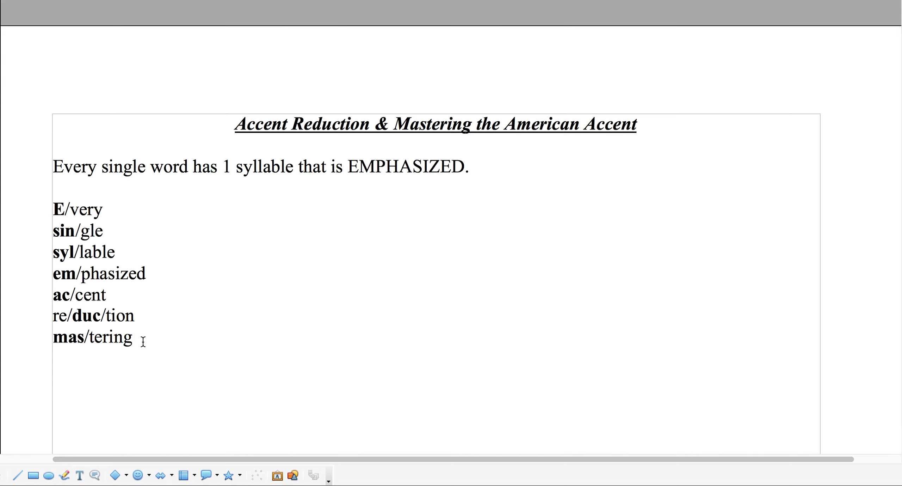
text(American)
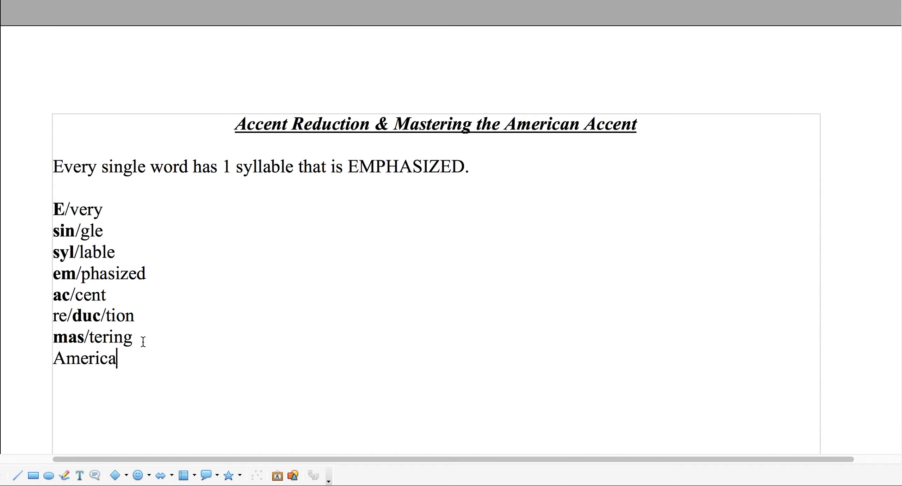
Divide American into A/mer/i/can and bold the stressed syllable mer.
key(Left)
key(Left)
key(Left)
text(/)
key(Right)
key(Right)
key(Right)
text(/)
key(Right)
text(/)
key(Left)
key(Left)
drag(100, 358, 70, 358)
key(ctrl+b)
click(110, 337)
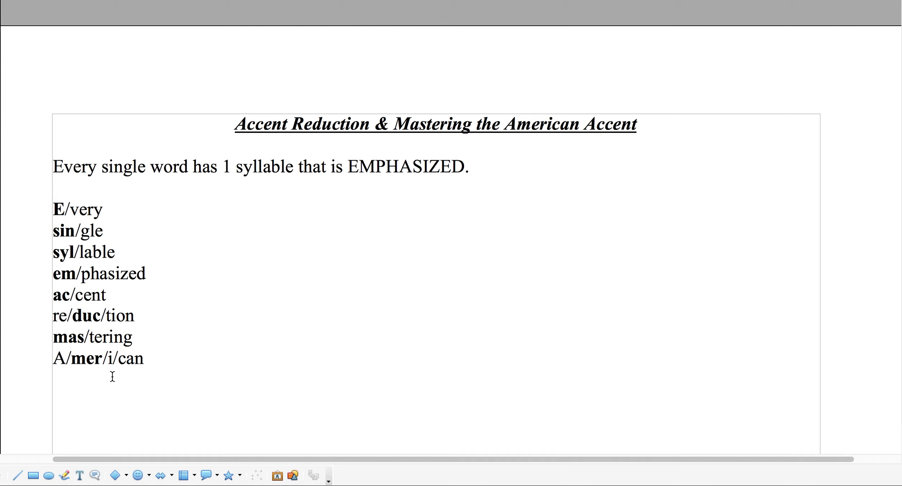
Insert extra slashes so the words read mas/ter/ing, em/pha/sized and syl/la/ble.
text(/)
key(Up)
key(Up)
key(Up)
key(Left)
text(/)
key(Up)
key(Left)
key(Left)
key(Left)
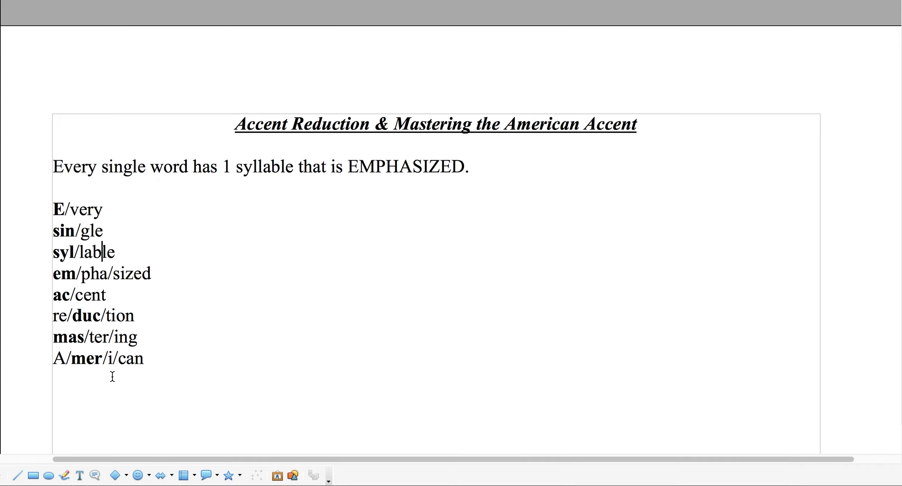
text(/)
key(Up)
key(Up)
key(Down)
key(Down)
key(Down)
key(Right)
key(Right)
key(Right)
Insert 'in the English' before 'has', then add 'that is CRUCIAL to keep in mind ... master English communication.'.
click(194, 165)
text(in the Engl)
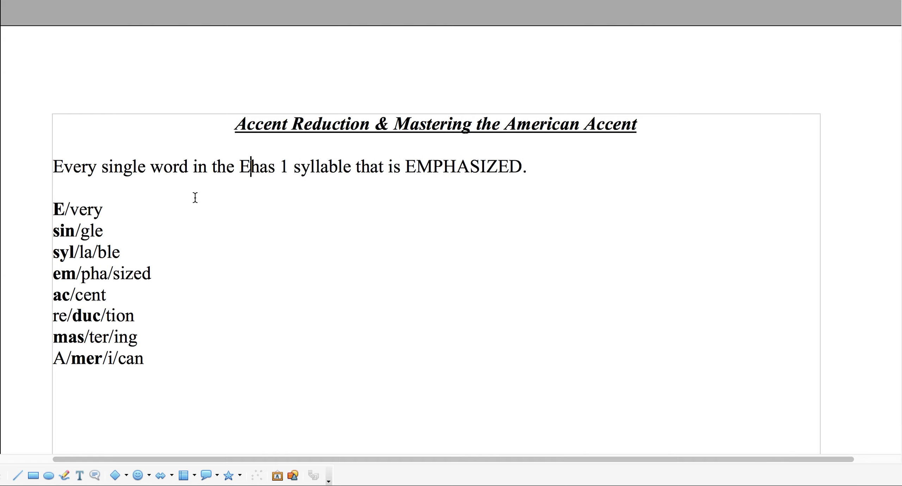
text(ish)
key(Down)
key(Up)
key(End)
text(that is C)
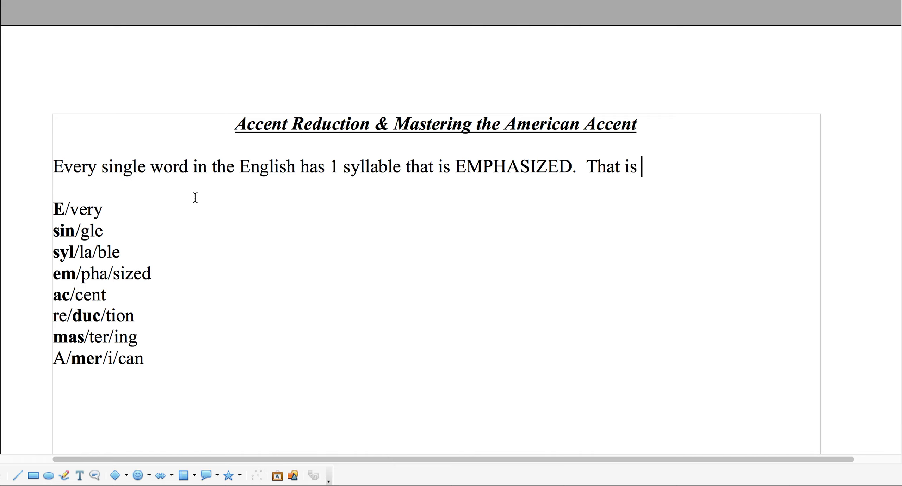
text(RUCIAL to )
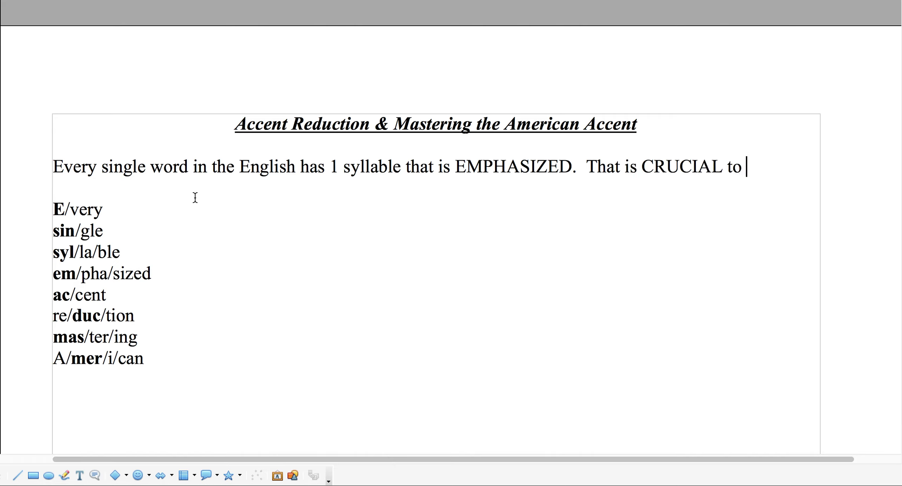
text(keep in mind as you)
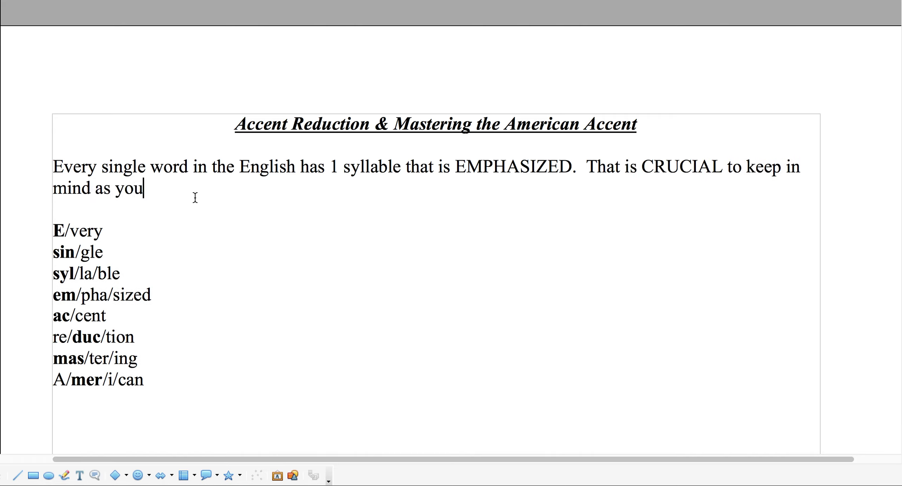
text( learn and s)
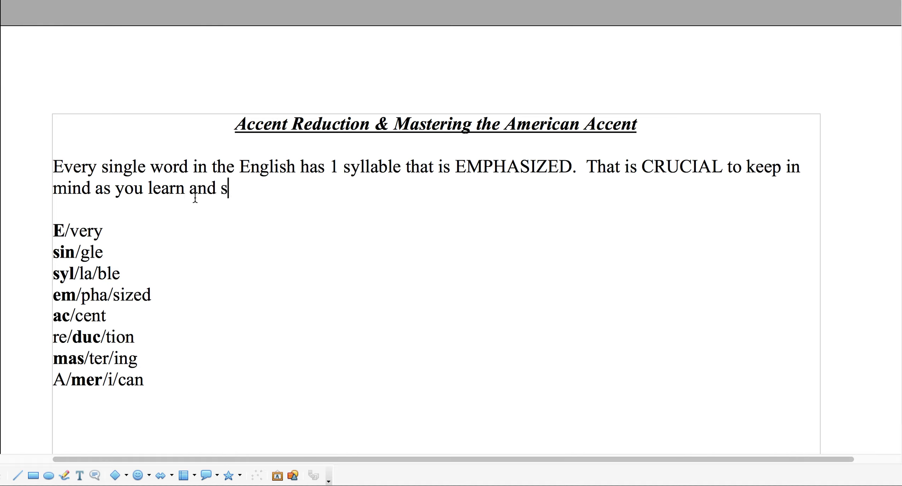
text(tudy and master )
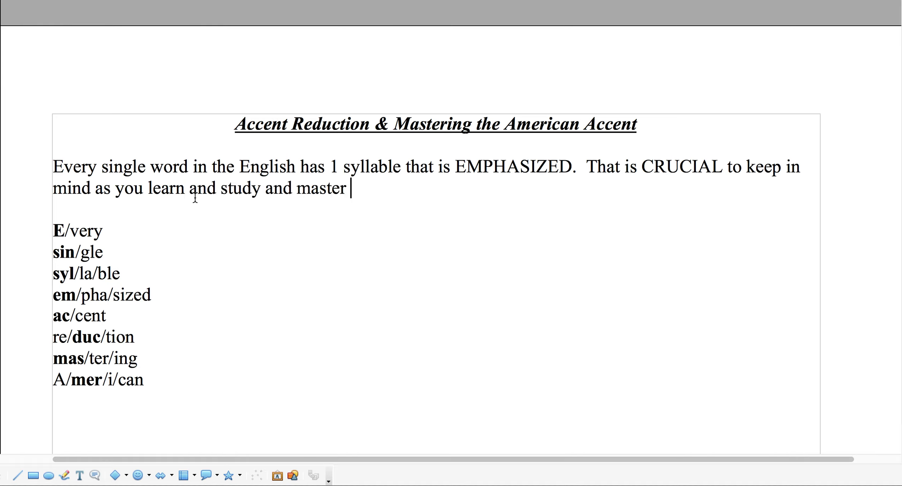
text(English)
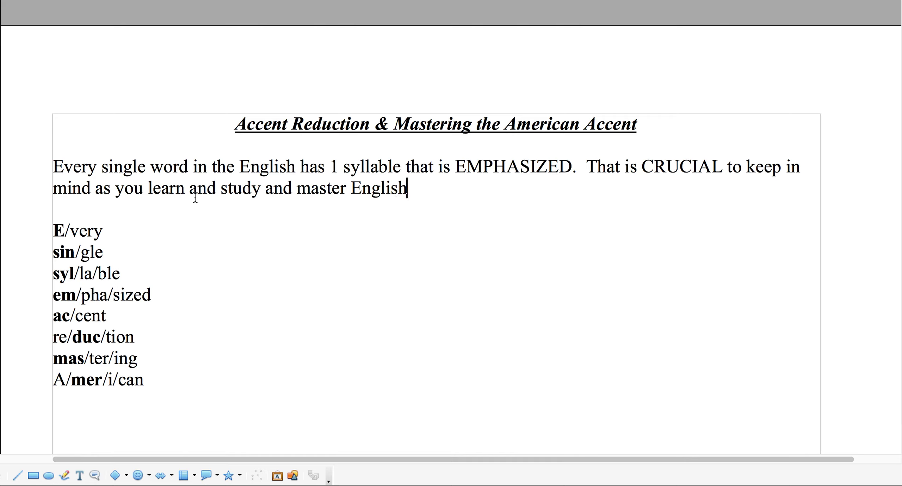
text( communucat)
key(BackSpace)
key(BackSpace)
key(BackSpace)
text(ication.)
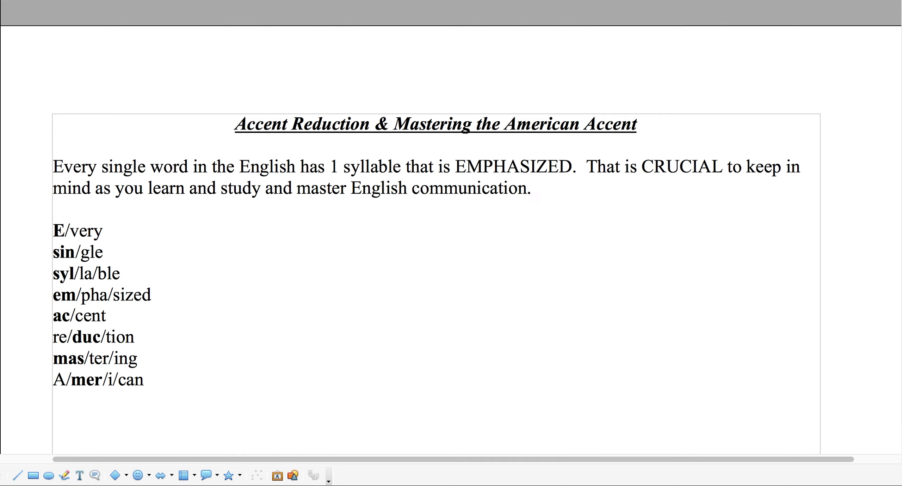